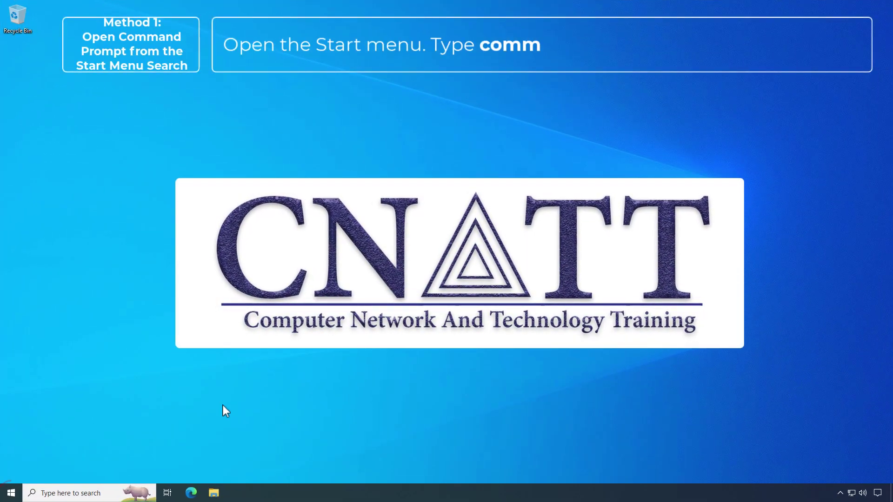
- Search Start for cmd and run Command Prompt as administrator, approving the UAC prompt
left_click(11, 494)
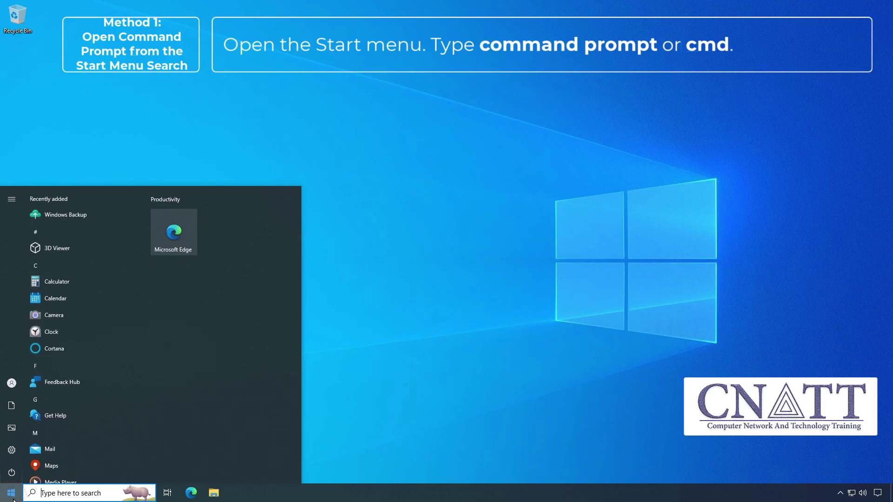
type("cmd")
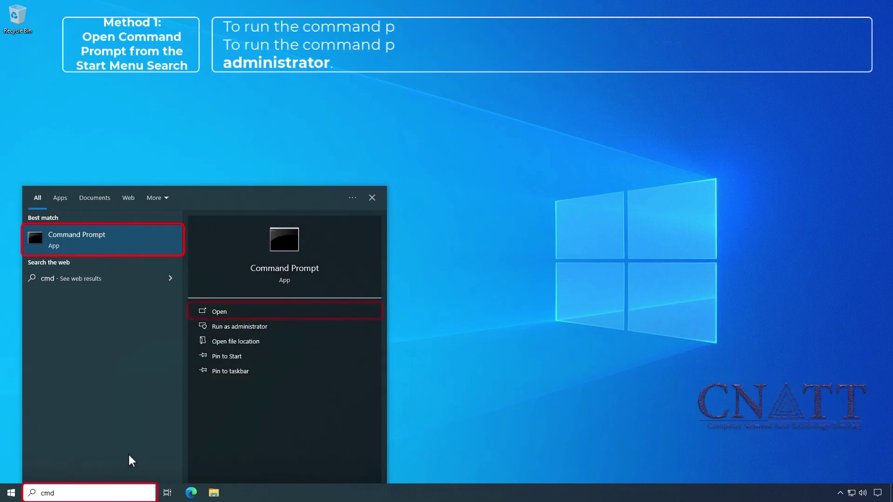
left_click(320, 331)
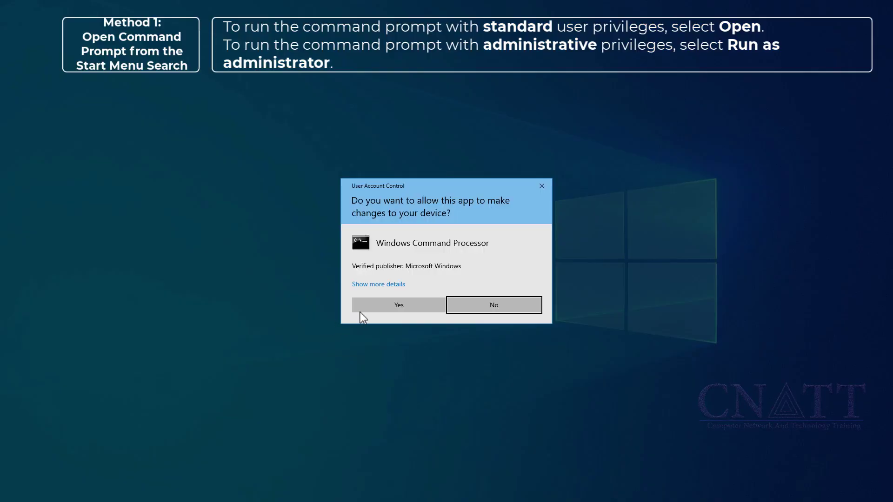
left_click(371, 312)
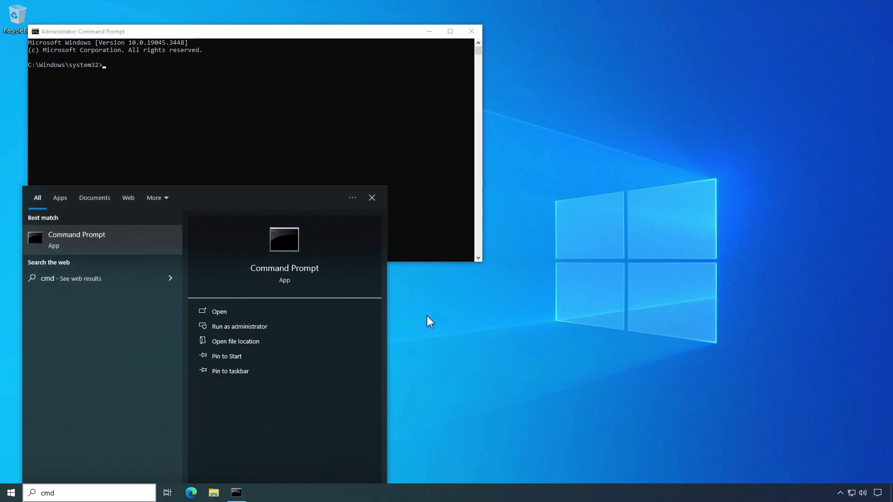
left_click(427, 316)
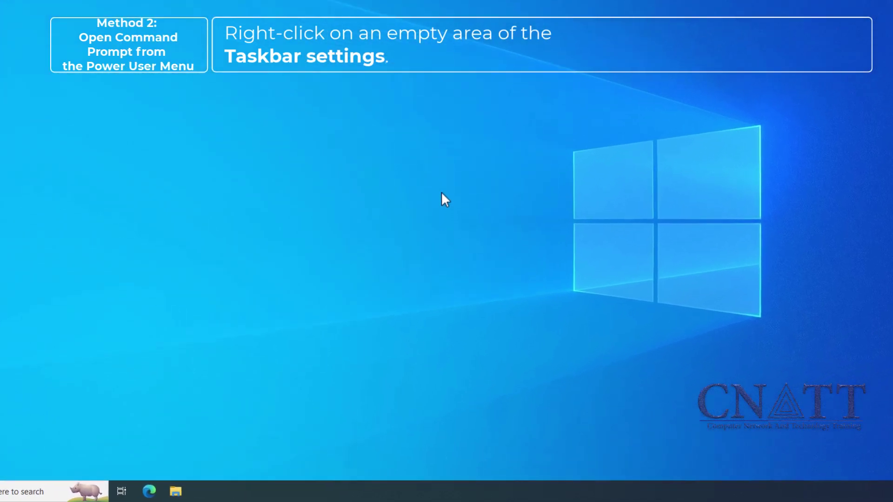
- Turn Off the Taskbar setting that replaces Command Prompt with Windows PowerShell in the power user menu
right_click(463, 495)
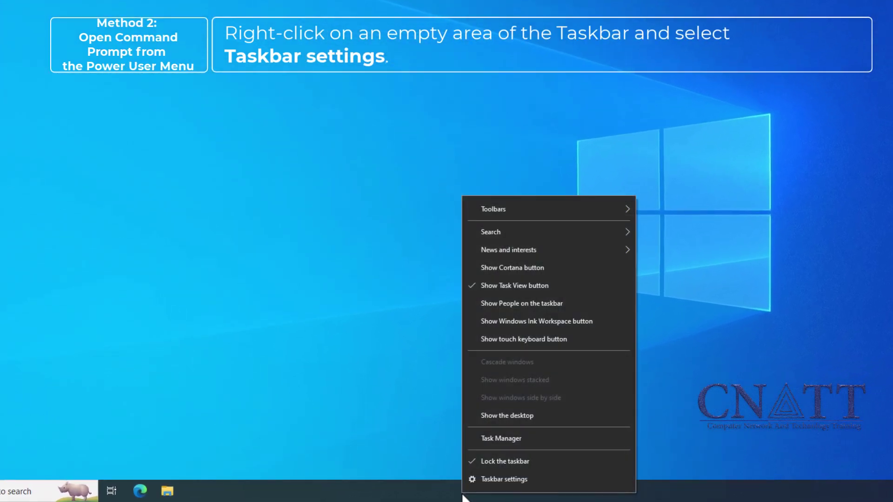
left_click(548, 480)
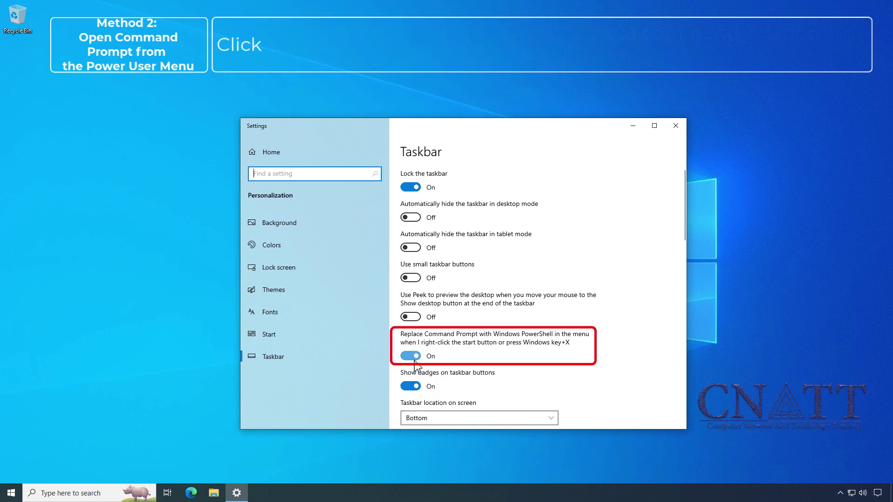
left_click(414, 359)
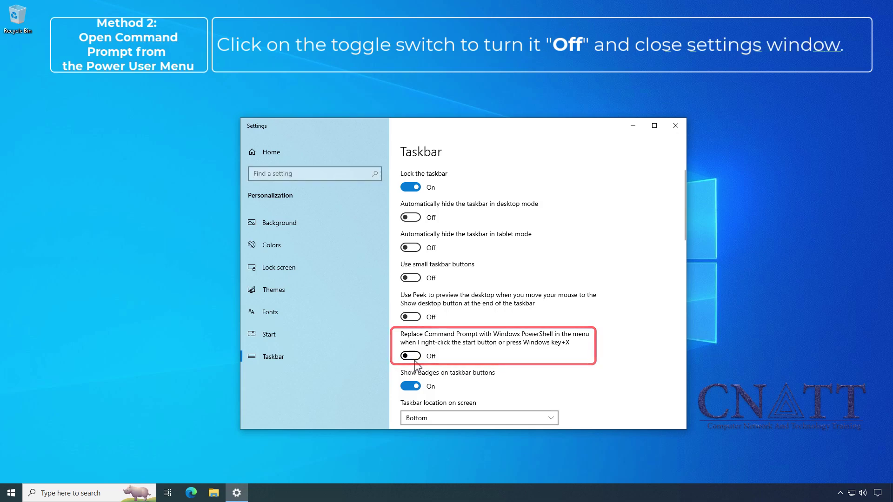
left_click(675, 129)
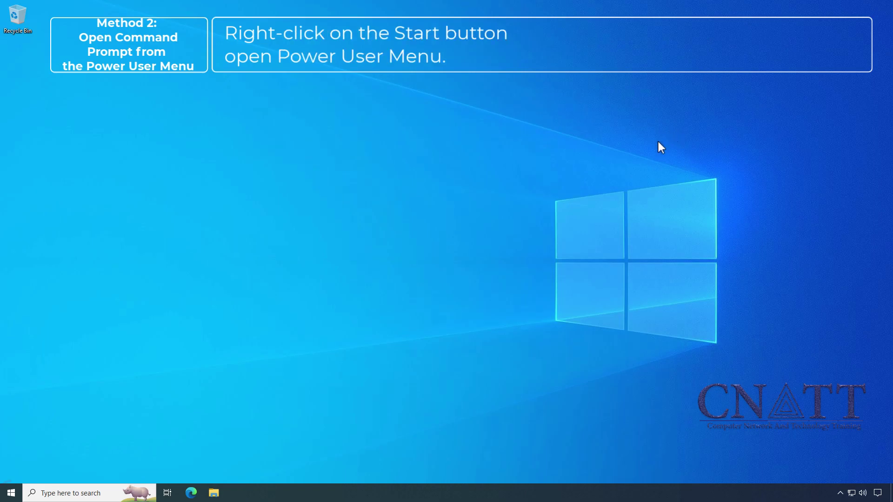
- Launch Command Prompt (Admin) from the right-click Start menu and approve the UAC prompt
right_click(14, 494)
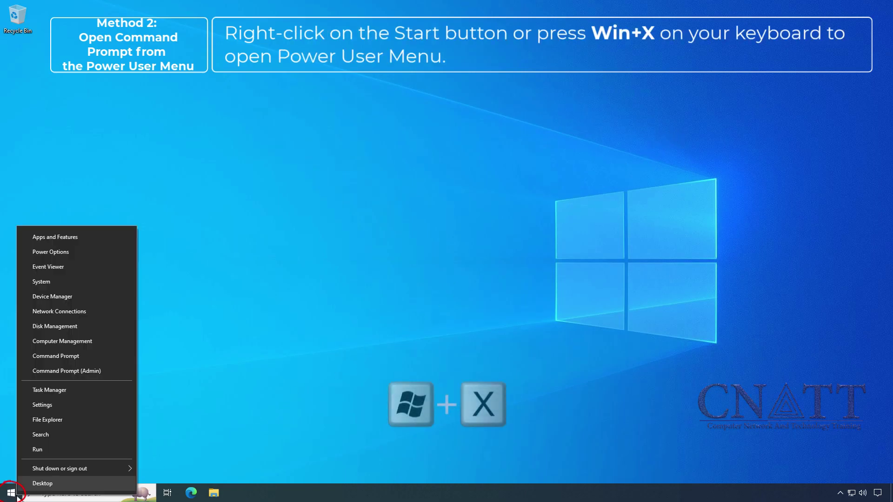
left_click(133, 370)
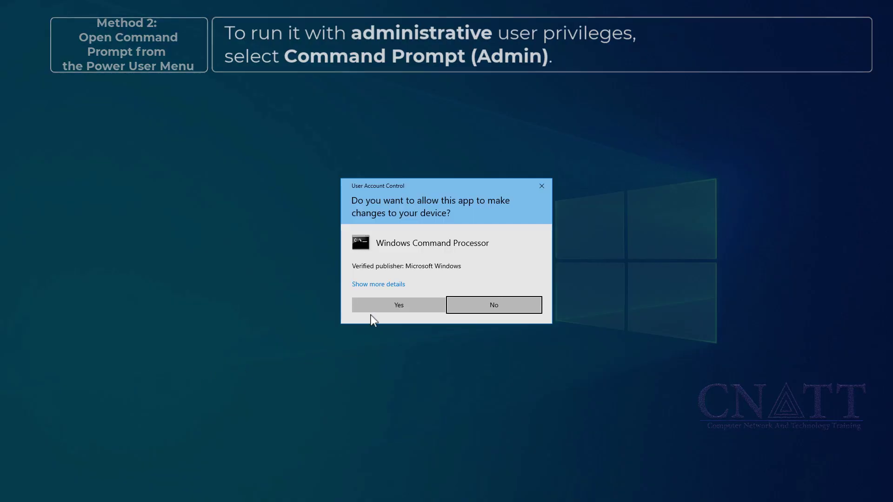
left_click(380, 308)
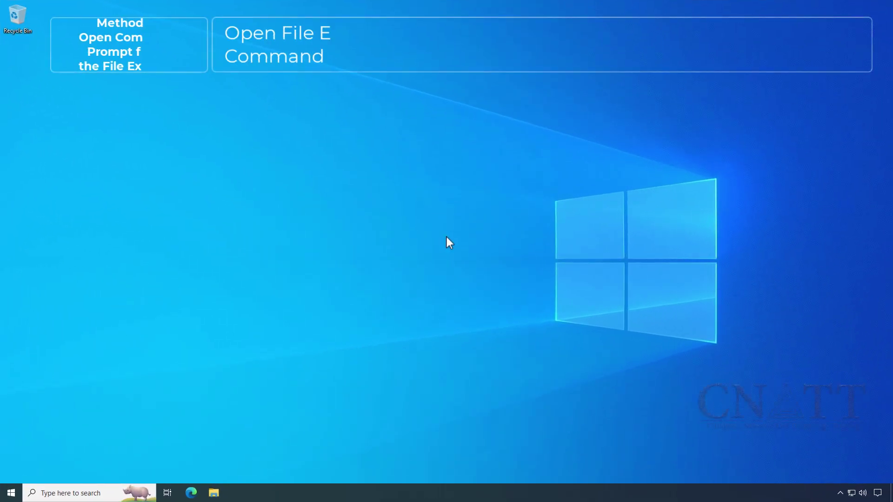
- Browse File Explorer through This PC and Local Disk (C:) into Test Folder
left_click(213, 493)
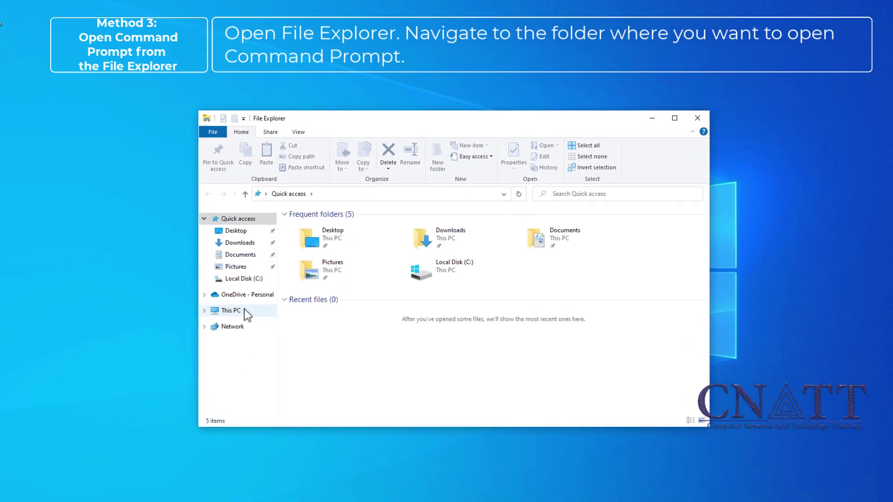
left_click(243, 298)
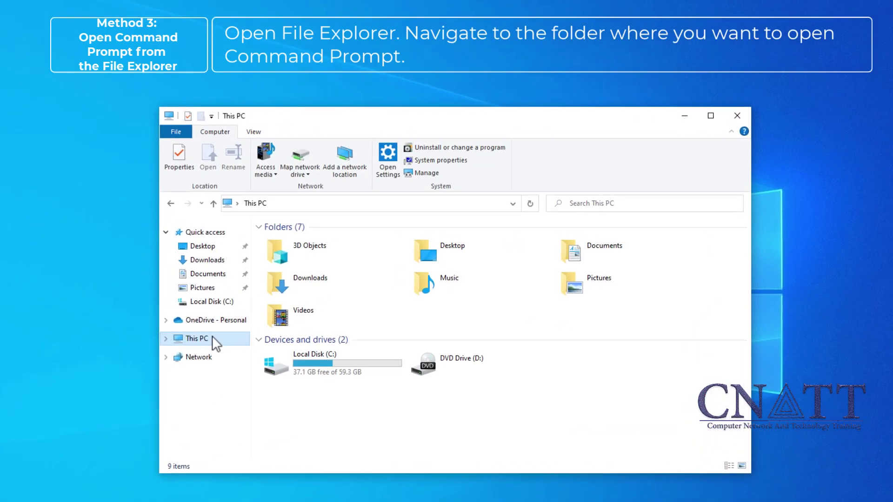
double_click(357, 355)
double_click(298, 277)
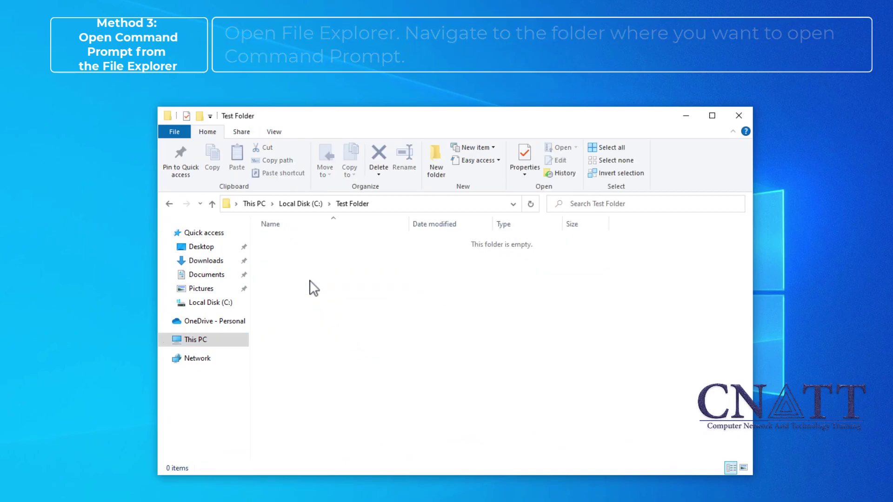
- Open a Command Prompt at C:\Test Folder from the address bar, then close it
left_click(409, 203)
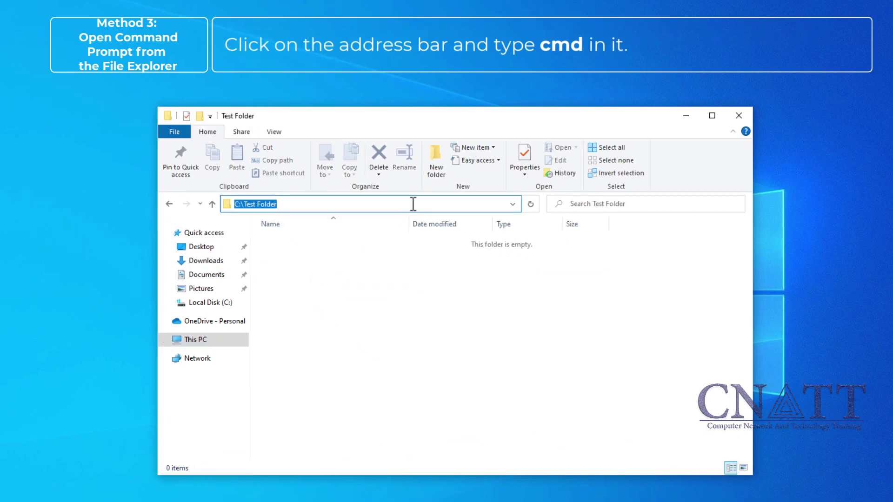
type("cmd")
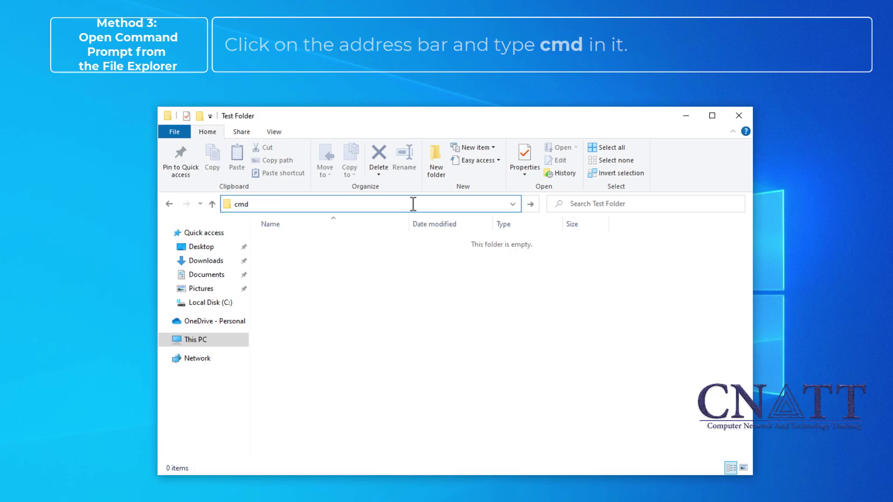
key("Return")
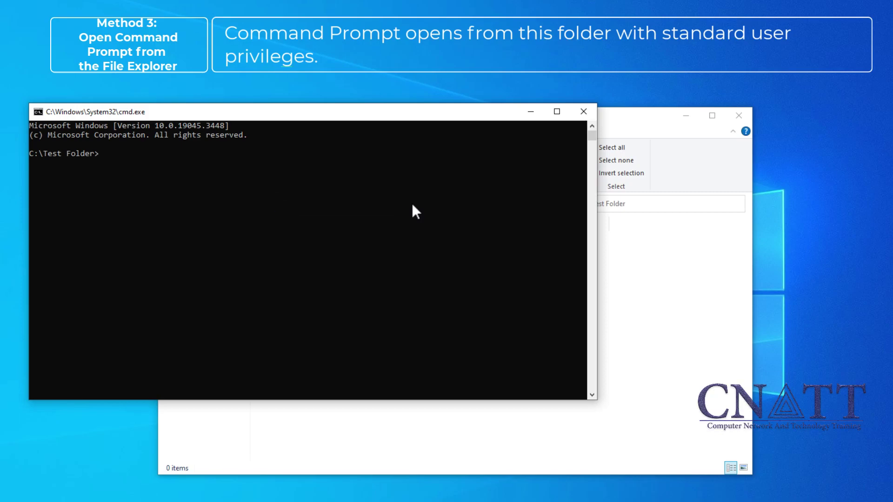
left_click(584, 111)
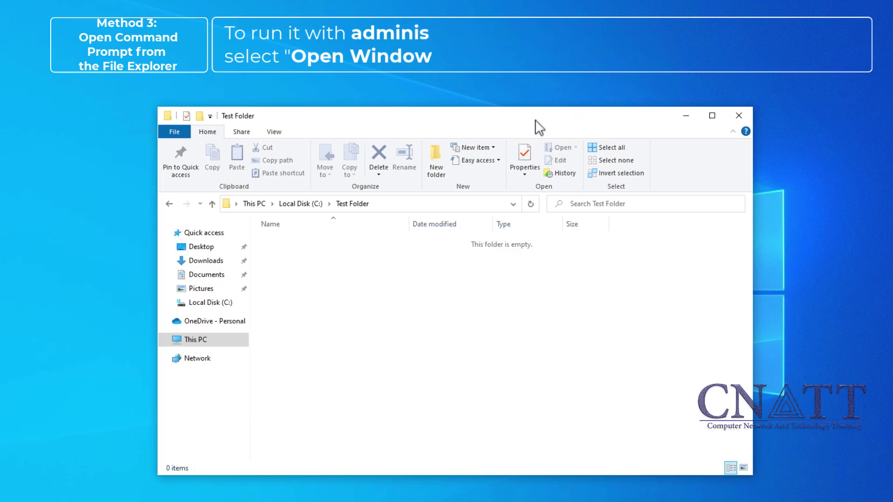
- Open Windows PowerShell as administrator from Test Folder's File menu, approving the UAC prompt
left_click(184, 135)
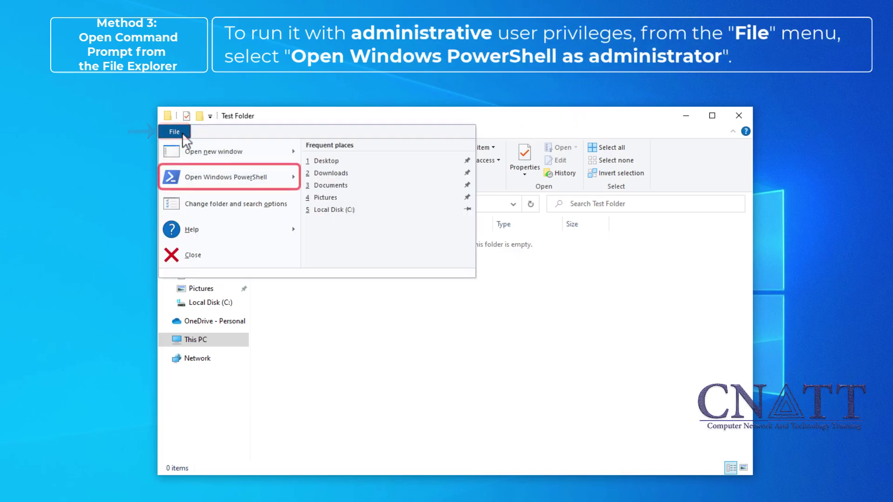
mouse_move(243, 172)
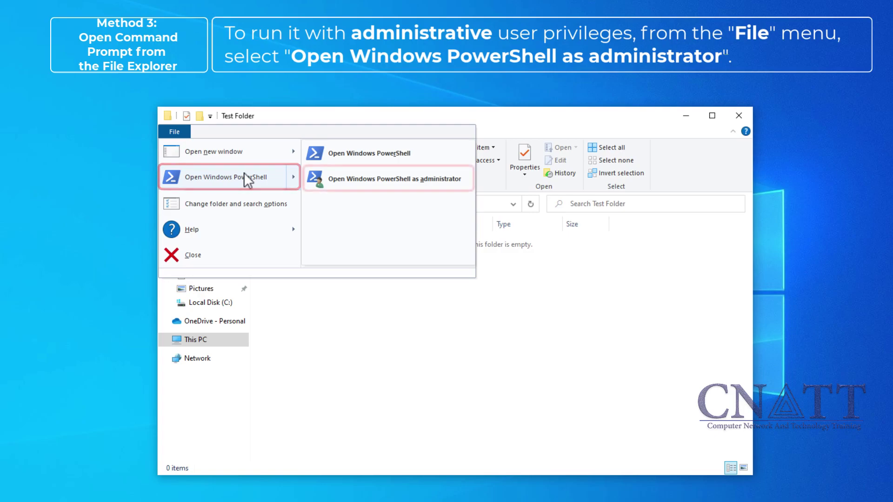
left_click(457, 183)
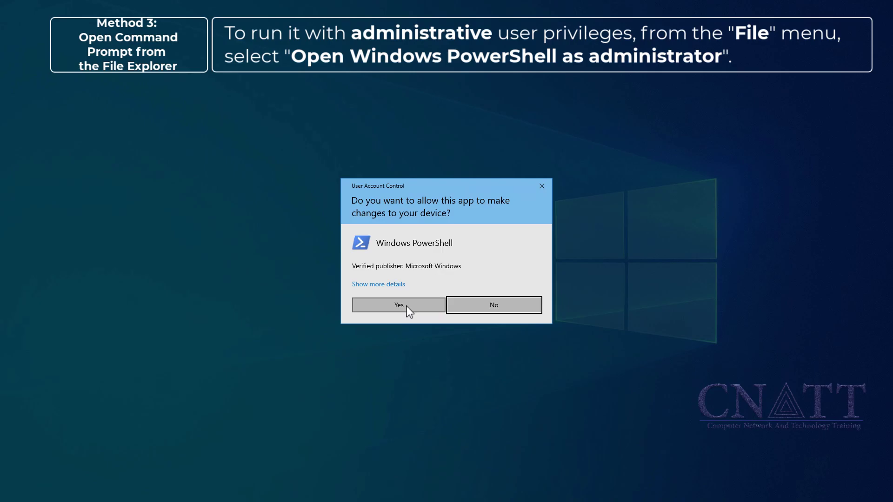
left_click(398, 305)
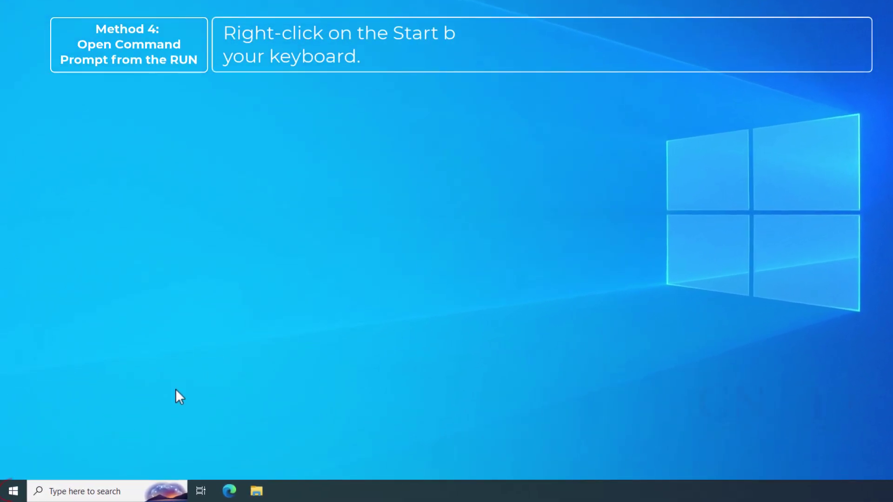
- Run cmd elevated from the Run box with Ctrl+Shift+Enter and approve the UAC prompt
right_click(23, 491)
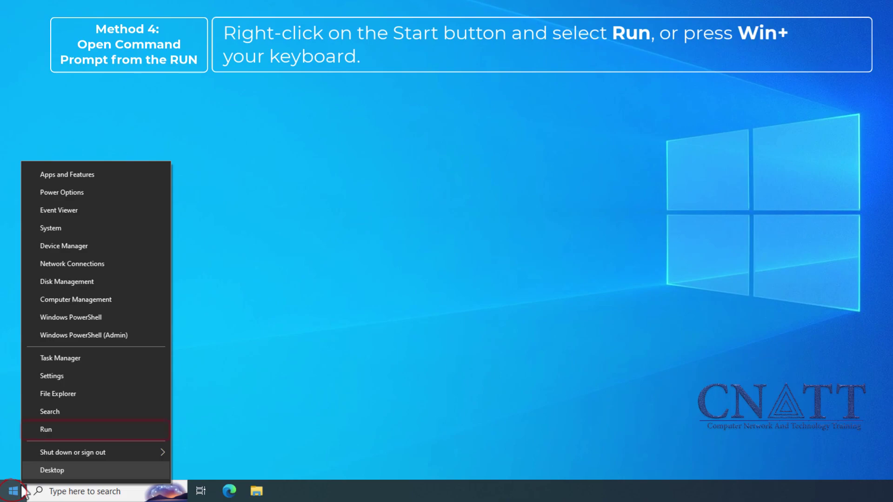
left_click(86, 432)
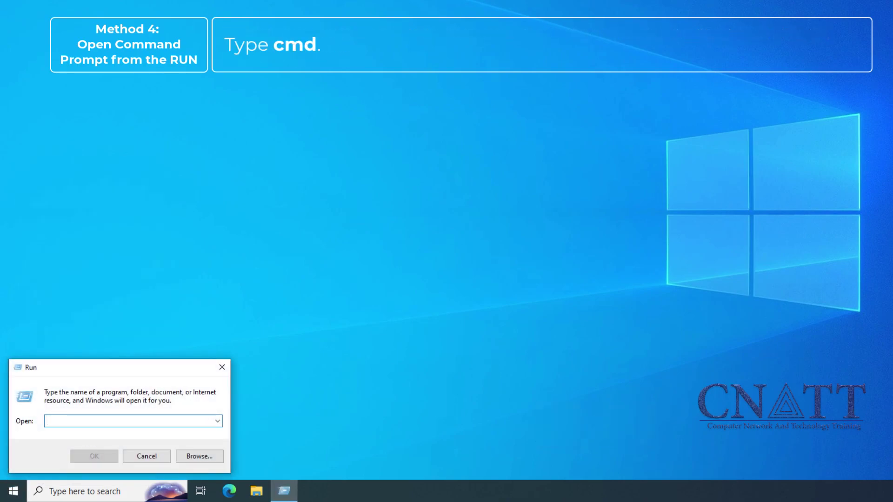
type("cmd")
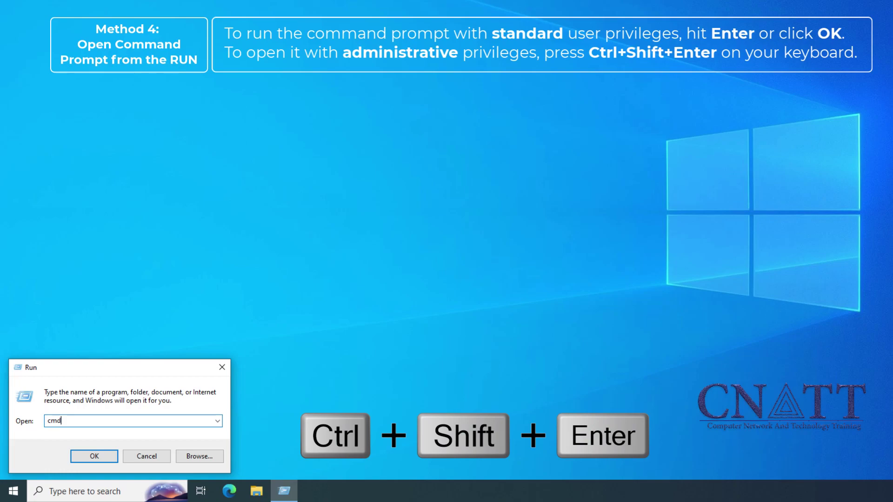
key("ctrl+shift+Return")
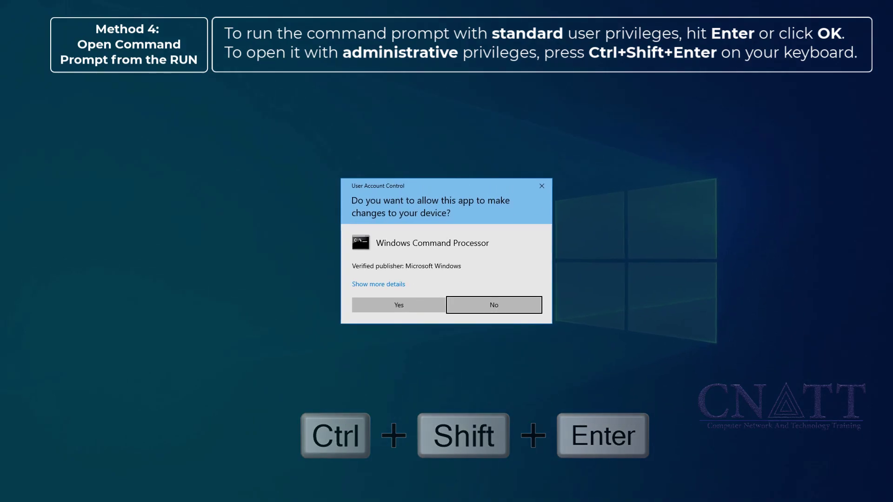
left_click(410, 308)
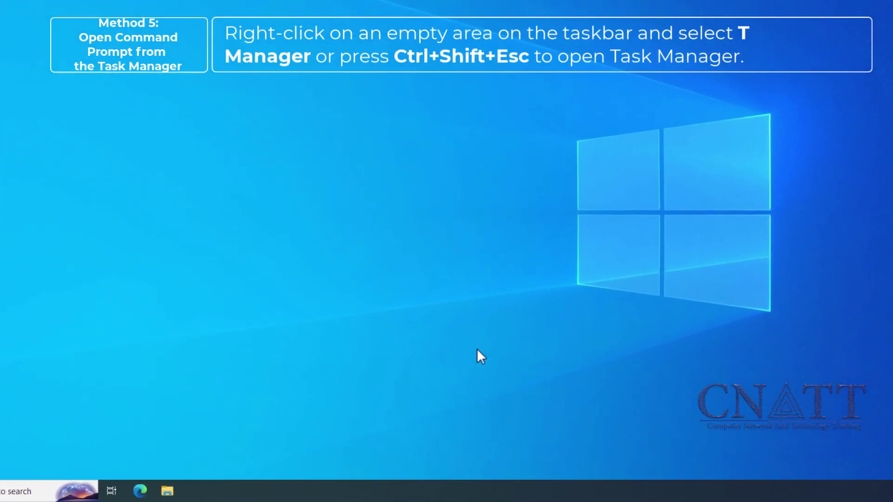
- Open Task Manager from the taskbar and enter cmd in the Create new task dialog
right_click(487, 493)
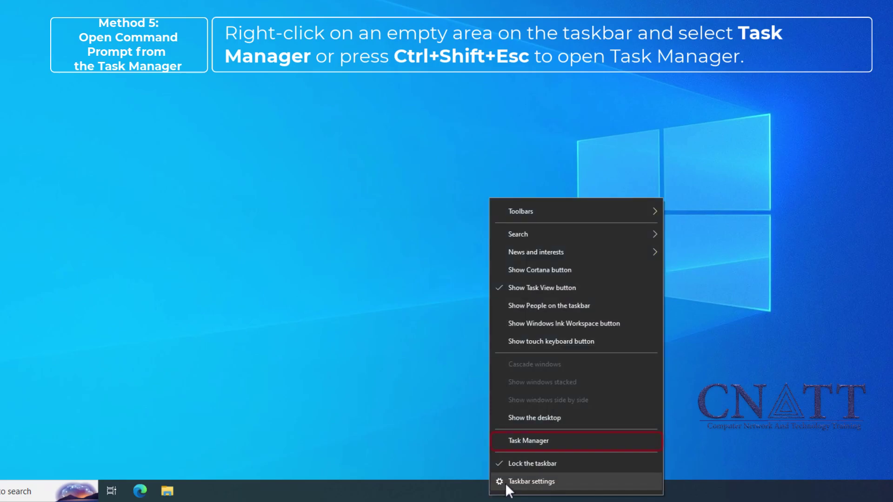
left_click(555, 442)
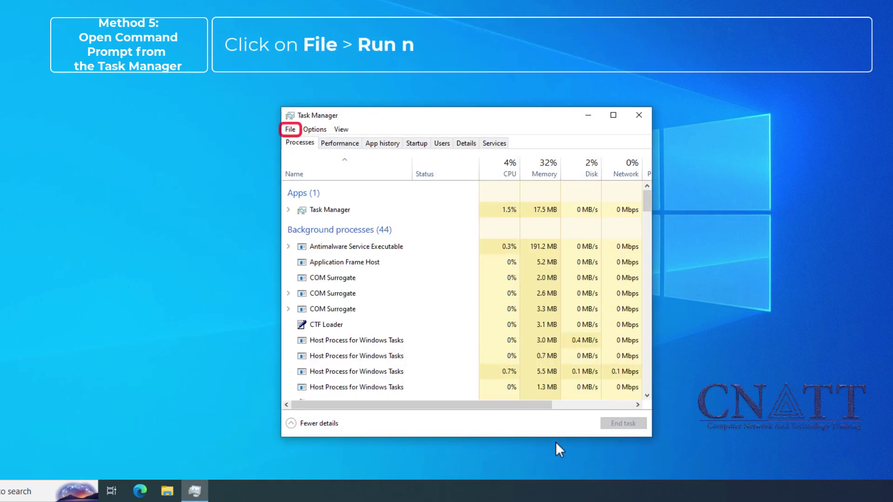
left_click(290, 130)
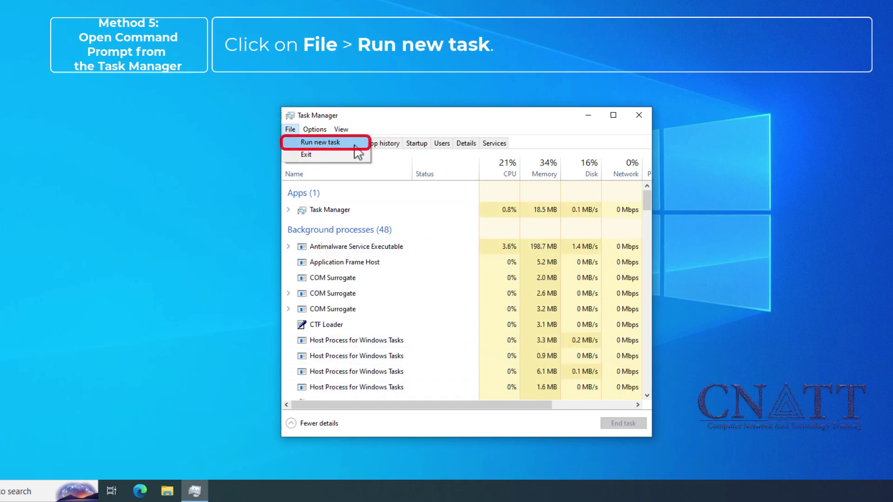
left_click(354, 144)
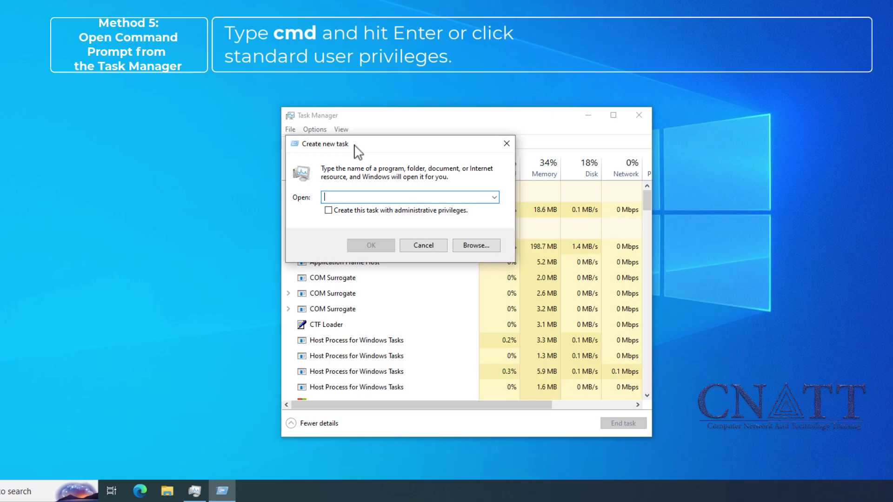
type("cmd")
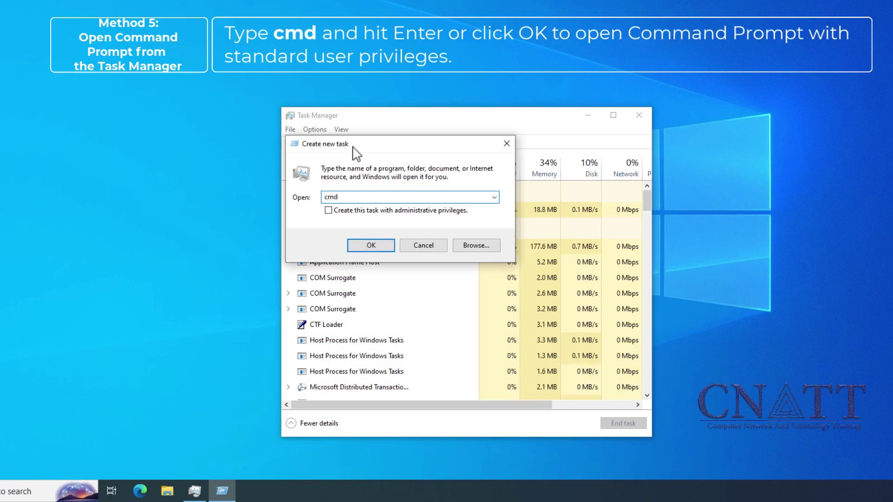